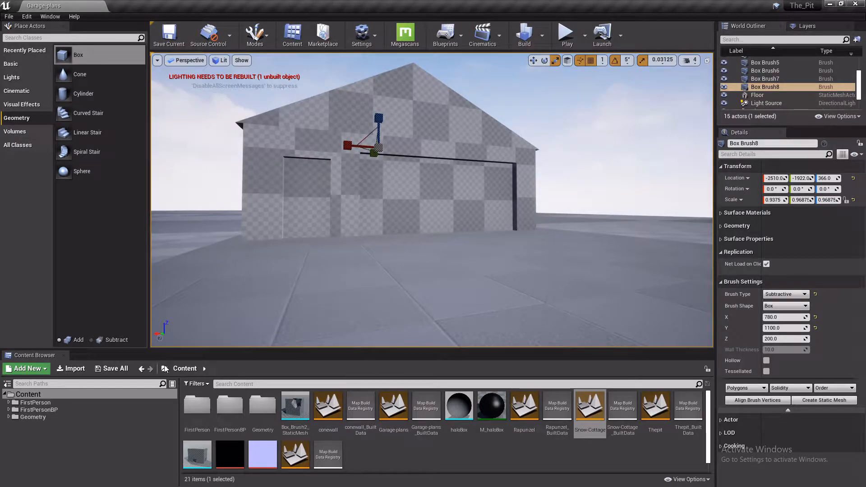
# Undo the last change, select the gable roof brush, and examine the garage's roof and side wall from several angles
pyautogui.hotkey('ctrl', 'z')
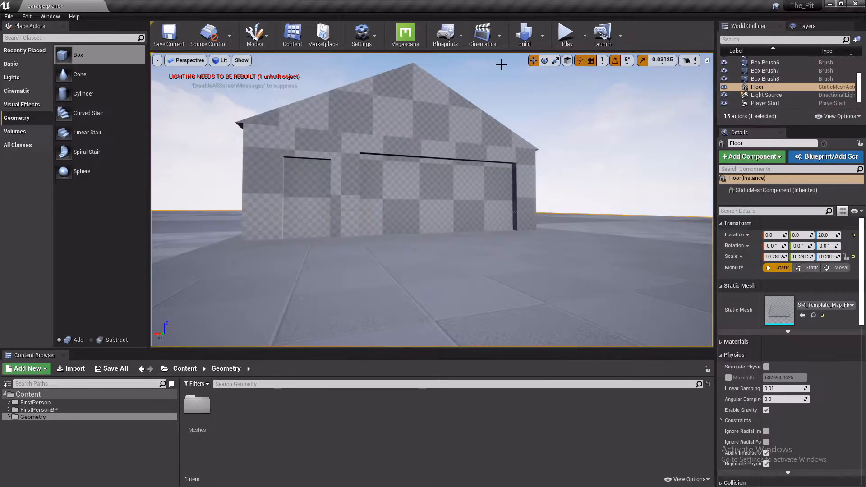
pyautogui.click(379, 112)
pyautogui.press('f')
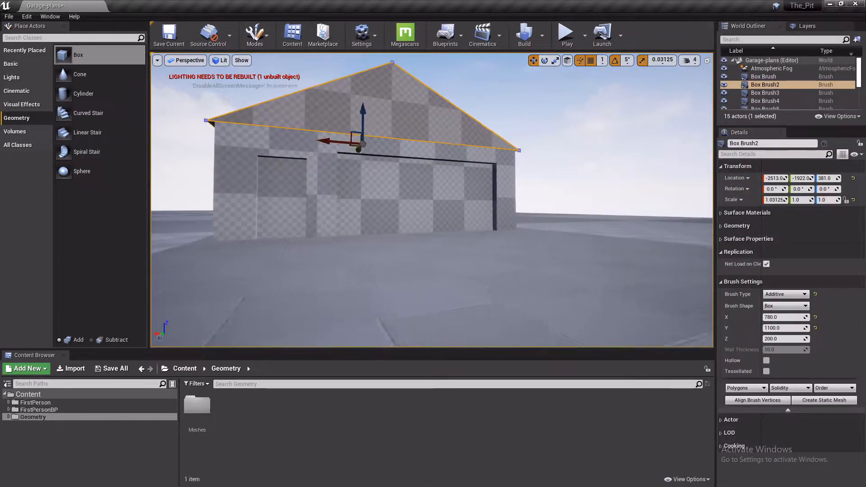
pyautogui.moveTo(431, 200); pyautogui.dragTo(474, 180, button='right')
pyautogui.press('w')
pyautogui.press('w')
pyautogui.press('s')
pyautogui.press('w')
pyautogui.press('s')
pyautogui.press('w')
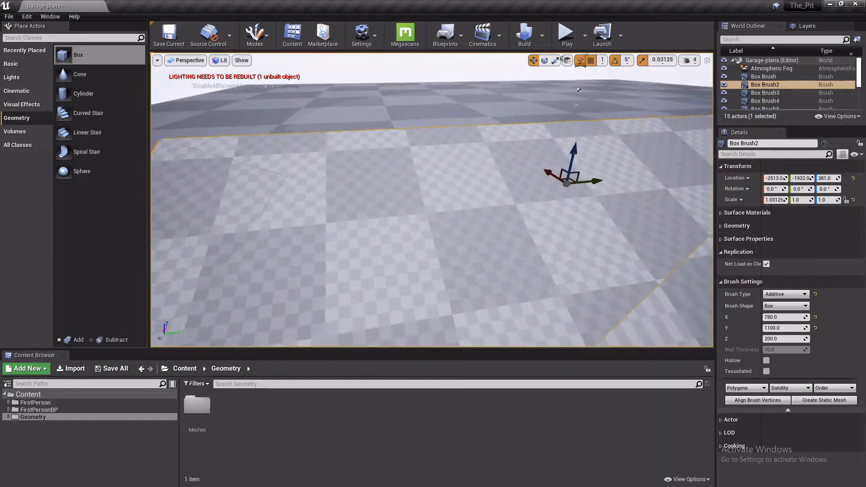
pyautogui.press('w')
pyautogui.moveTo(431, 200)
pyautogui.mouseDown(button='right')
pyautogui.moveTo(446, 244)
pyautogui.moveTo(469, 135)
pyautogui.moveTo(469, 167)
pyautogui.moveTo(468, 159)
pyautogui.moveTo(541, 144)
pyautogui.moveTo(490, 136)
pyautogui.moveTo(532, 215)
pyautogui.moveTo(442, 212)
pyautogui.moveTo(551, 198)
pyautogui.moveTo(532, 226)
pyautogui.moveTo(600, 217)
pyautogui.moveTo(667, 230)
pyautogui.moveTo(645, 231)
pyautogui.moveTo(653, 231)
pyautogui.moveTo(425, 160)
pyautogui.mouseUp(button='right')
pyautogui.press('w')
pyautogui.press('d')
# Place an additive box brush on the ground beside the garage's side wall with the window
pyautogui.moveTo(65, 56)
pyautogui.mouseDown()
pyautogui.moveTo(420, 234)
pyautogui.moveTo(478, 284)
pyautogui.moveTo(432, 286)
pyautogui.mouseUp()
pyautogui.press('a')
pyautogui.moveTo(431, 286)
pyautogui.mouseDown(button='right')
pyautogui.moveTo(586, 288)
pyautogui.moveTo(441, 257)
pyautogui.mouseUp(button='right')
pyautogui.press('e')
# Check the garage body's dimensions and set the new box's Y size to 1100 to match
pyautogui.click(487, 237)
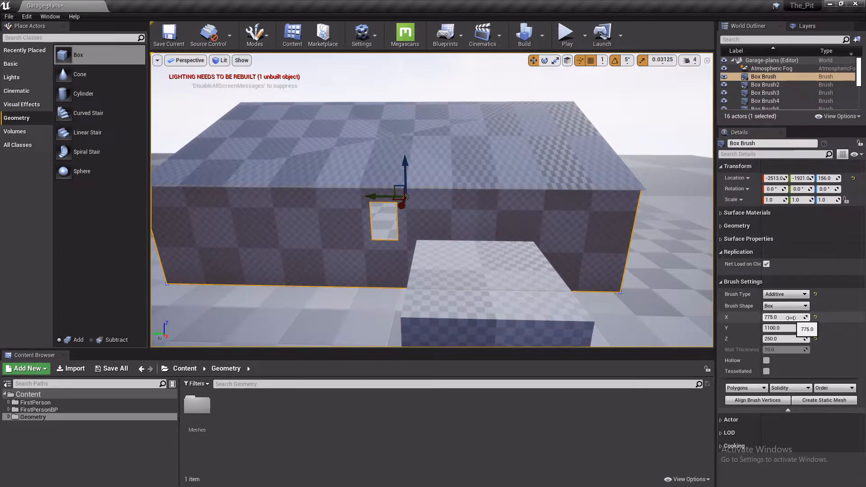
pyautogui.press('d')
pyautogui.moveTo(541, 271); pyautogui.dragTo(430, 284, button='right')
pyautogui.press('s')
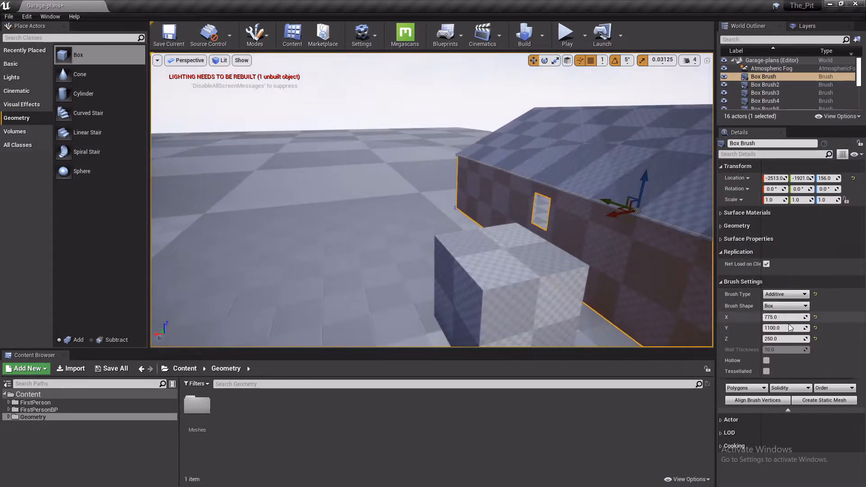
pyautogui.click(569, 296)
pyautogui.write('1')
pyautogui.press('Return')
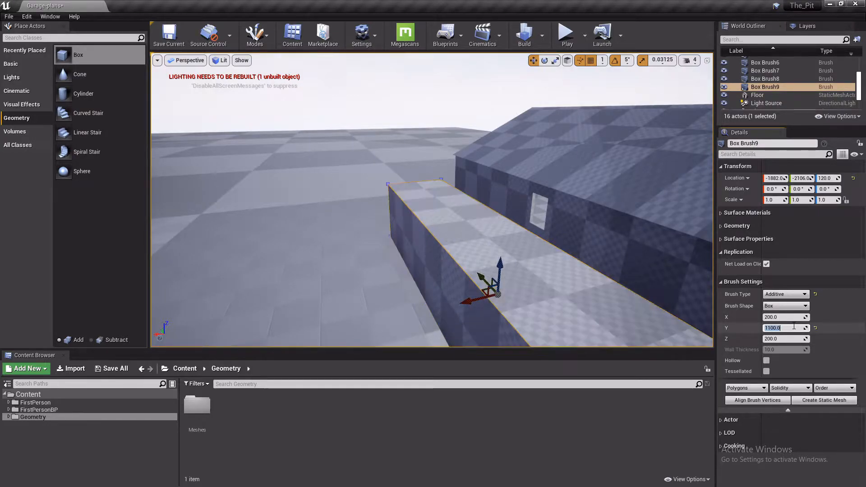
# Flatten the new box into a slab by setting its Z size to 7.5 and its X size to 250
pyautogui.moveTo(465, 283)
pyautogui.mouseDown(button='right')
pyautogui.moveTo(550, 305)
pyautogui.moveTo(557, 298)
pyautogui.mouseUp(button='right')
pyautogui.moveTo(492, 288)
pyautogui.mouseDown(button='right')
pyautogui.moveTo(492, 271)
pyautogui.moveTo(455, 270)
pyautogui.mouseUp(button='right')
pyautogui.click(783, 339)
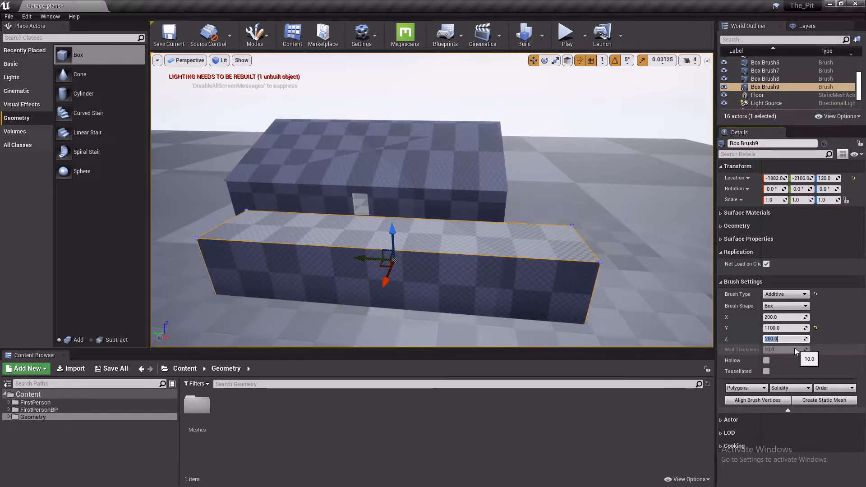
pyautogui.write('7.5')
pyautogui.press('Return')
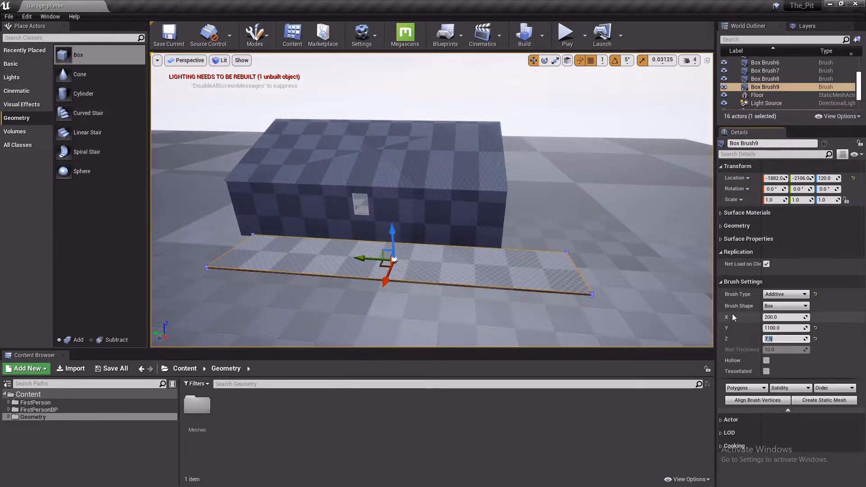
pyautogui.moveTo(404, 300); pyautogui.dragTo(451, 316, button='right')
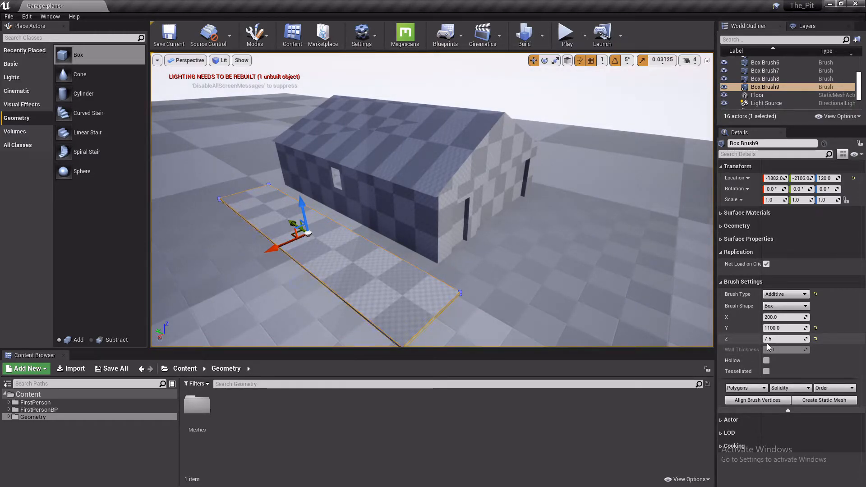
pyautogui.click(777, 320)
pyautogui.write('250')
pyautogui.press('Return')
# Shift the slab along the garage wall and raise it to eaves height, at Z about 297
pyautogui.moveTo(512, 279)
pyautogui.mouseDown(button='right')
pyautogui.moveTo(541, 298)
pyautogui.moveTo(600, 298)
pyautogui.moveTo(265, 240)
pyautogui.mouseUp(button='right')
pyautogui.moveTo(429, 248); pyautogui.dragTo(373, 248)
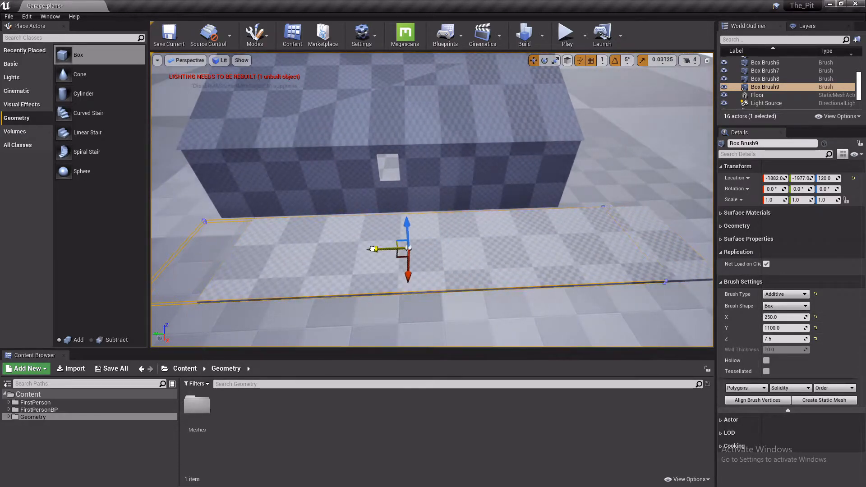
pyautogui.rightClick(378, 250)
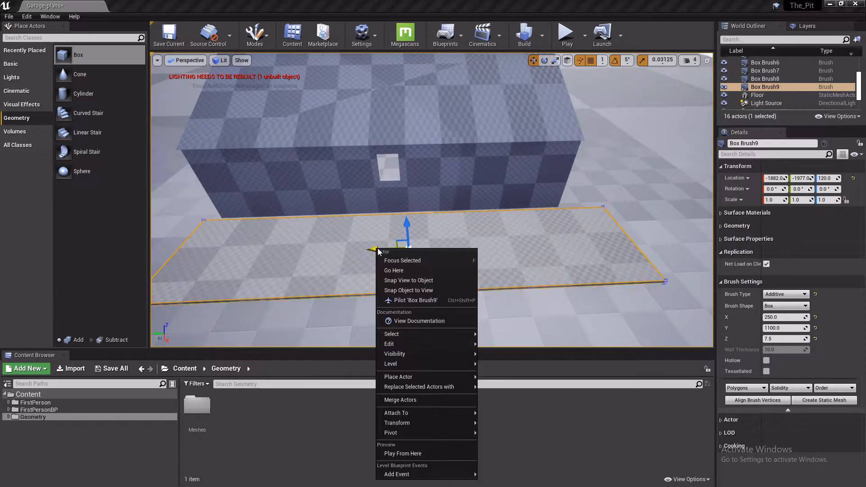
pyautogui.click(316, 320)
pyautogui.click(363, 258)
pyautogui.moveTo(382, 250)
pyautogui.mouseDown()
pyautogui.moveTo(407, 226)
pyautogui.moveTo(404, 167)
pyautogui.mouseUp()
# Align the slab against the garage's eaves and along its full length, at location -2005, -1922, 284
pyautogui.moveTo(405, 168)
pyautogui.mouseDown(button='right')
pyautogui.moveTo(425, 168)
pyautogui.moveTo(445, 196)
pyautogui.moveTo(445, 181)
pyautogui.moveTo(445, 195)
pyautogui.mouseUp(button='right')
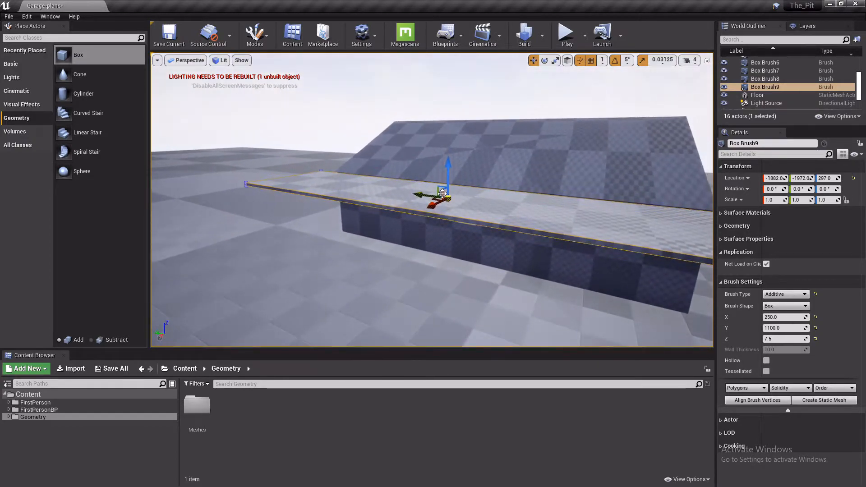
pyautogui.keyDown('shift'); pyautogui.moveTo(445, 170); pyautogui.dragTo(445, 180); pyautogui.keyUp('shift')
pyautogui.moveTo(445, 180)
pyautogui.mouseDown(button='right')
pyautogui.moveTo(483, 187)
pyautogui.moveTo(397, 187)
pyautogui.moveTo(422, 121)
pyautogui.mouseUp(button='right')
pyautogui.keyDown('shift'); pyautogui.moveTo(412, 118); pyautogui.dragTo(411, 111); pyautogui.keyUp('shift')
pyautogui.keyDown('shift'); pyautogui.moveTo(386, 155); pyautogui.dragTo(428, 154); pyautogui.keyUp('shift')
pyautogui.moveTo(417, 154)
pyautogui.mouseDown(button='right')
pyautogui.moveTo(447, 181)
pyautogui.moveTo(519, 198)
pyautogui.moveTo(605, 185)
pyautogui.moveTo(556, 158)
pyautogui.mouseUp(button='right')
pyautogui.moveTo(592, 172); pyautogui.dragTo(573, 182)
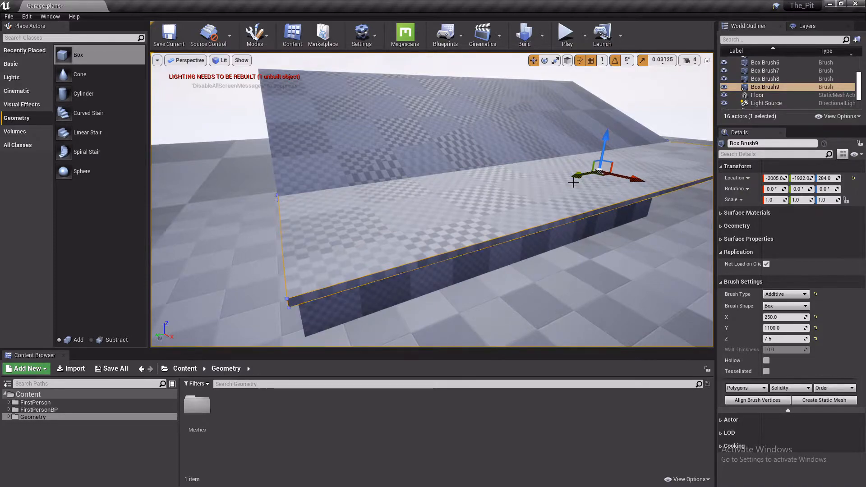
# Tilt the slab -5° about Y so it slopes away from the garage, and lower it to Z about 275
pyautogui.moveTo(573, 181)
pyautogui.mouseDown(button='right')
pyautogui.moveTo(316, 185)
pyautogui.moveTo(343, 167)
pyautogui.mouseUp(button='right')
pyautogui.press('e')
pyautogui.moveTo(385, 158); pyautogui.dragTo(385, 159)
pyautogui.moveTo(391, 159)
pyautogui.mouseDown(button='right')
pyautogui.moveTo(519, 167)
pyautogui.moveTo(406, 171)
pyautogui.moveTo(396, 173)
pyautogui.moveTo(396, 186)
pyautogui.moveTo(395, 177)
pyautogui.mouseUp(button='right')
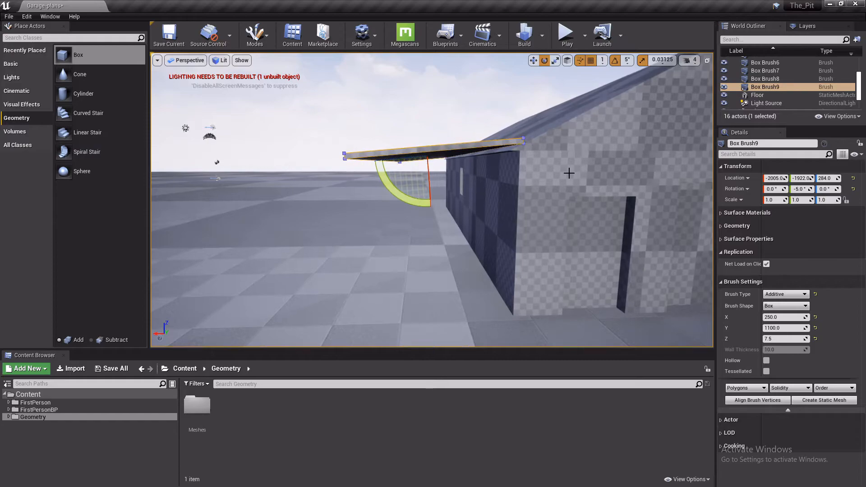
pyautogui.press('w')
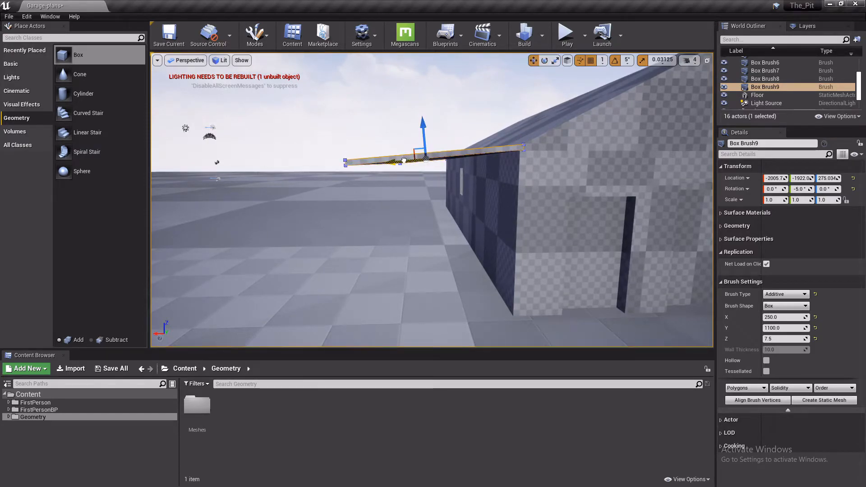
# Add a cylinder brush on the ground near the sloping canopy and set its outer radius to 30
pyautogui.moveTo(455, 181)
pyautogui.mouseDown(button='right')
pyautogui.moveTo(464, 168)
pyautogui.moveTo(466, 176)
pyautogui.moveTo(519, 194)
pyautogui.mouseUp(button='right')
pyautogui.moveTo(431, 200)
pyautogui.mouseDown(button='right')
pyautogui.moveTo(541, 197)
pyautogui.moveTo(519, 203)
pyautogui.moveTo(406, 176)
pyautogui.moveTo(433, 189)
pyautogui.moveTo(419, 187)
pyautogui.mouseUp(button='right')
pyautogui.moveTo(499, 207); pyautogui.dragTo(477, 216, button='right')
pyautogui.moveTo(464, 168)
pyautogui.mouseDown(button='right')
pyautogui.moveTo(513, 213)
pyautogui.moveTo(474, 214)
pyautogui.mouseUp(button='right')
pyautogui.click(63, 98)
pyautogui.moveTo(63, 98); pyautogui.dragTo(392, 252)
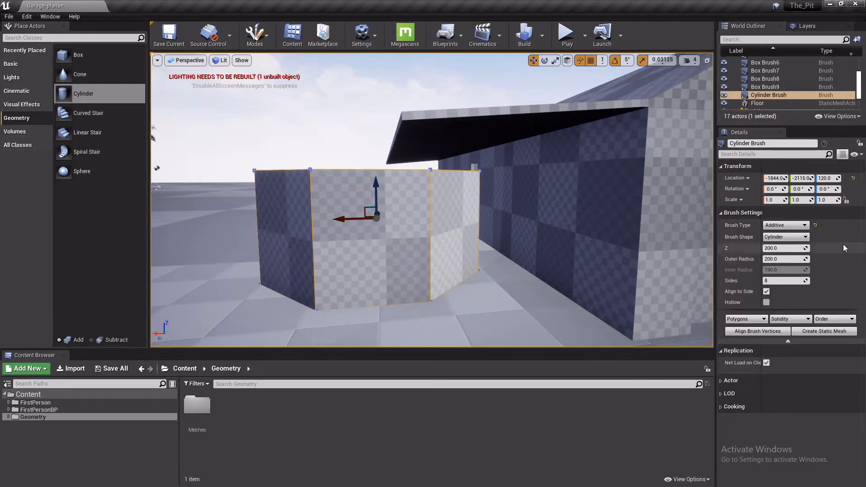
pyautogui.click(787, 260)
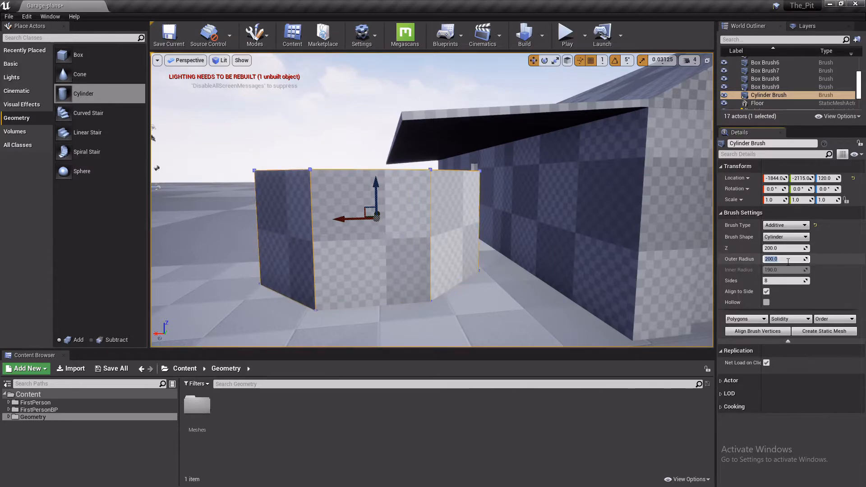
pyautogui.press('Return')
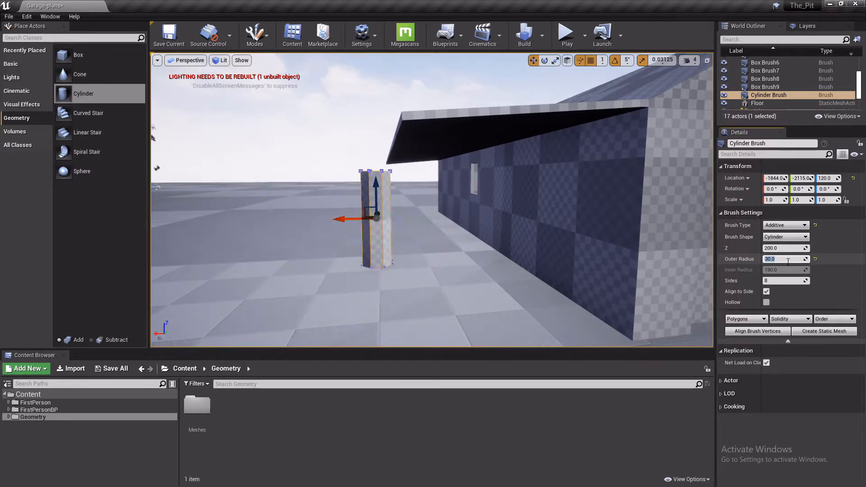
# Set the cylinder's sides to 64 and its outer radius to 15
pyautogui.moveTo(542, 234); pyautogui.dragTo(657, 274, button='right')
pyautogui.click(797, 281)
pyautogui.write('64')
pyautogui.press('Return')
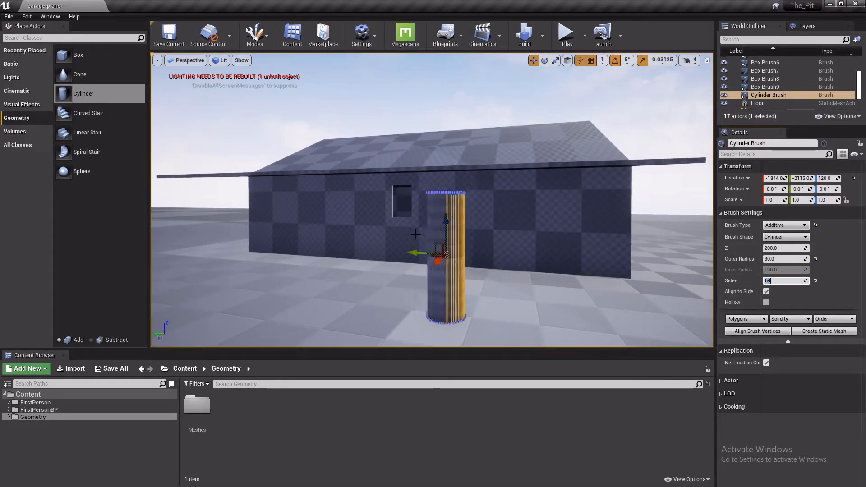
pyautogui.click(785, 259)
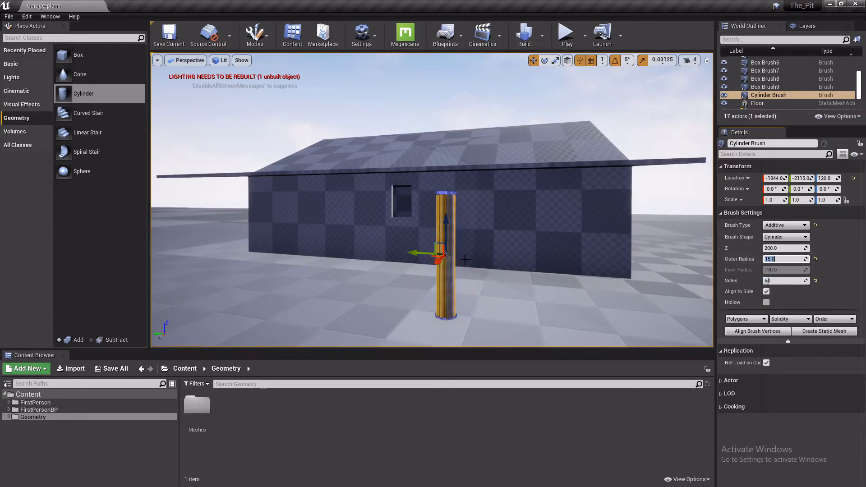
# Set the cylinder's Z height to 91.44
pyautogui.scroll(3, 464, 259)
pyautogui.moveTo(464, 259)
pyautogui.keyDown('alt'); pyautogui.mouseDown()
pyautogui.moveTo(424, 258)
pyautogui.moveTo(426, 242)
pyautogui.mouseUp(); pyautogui.keyUp('alt')
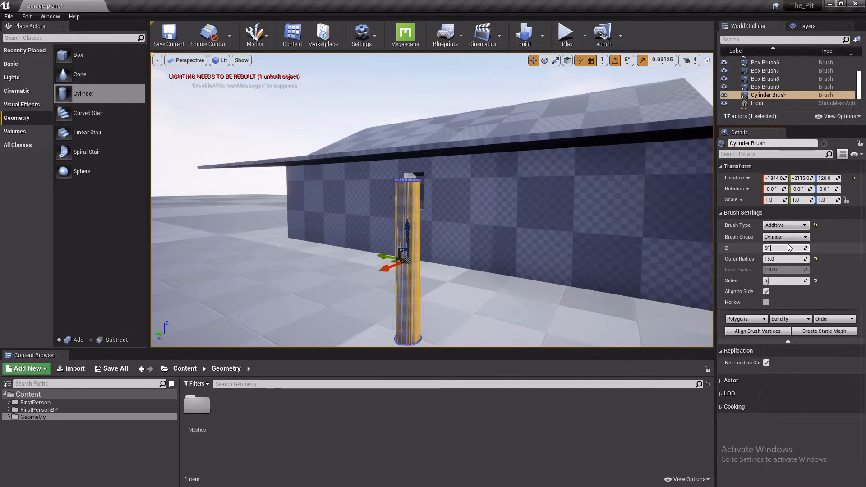
pyautogui.moveTo(570, 216); pyautogui.dragTo(652, 232, button='right')
pyautogui.moveTo(410, 206); pyautogui.dragTo(368, 199, button='right')
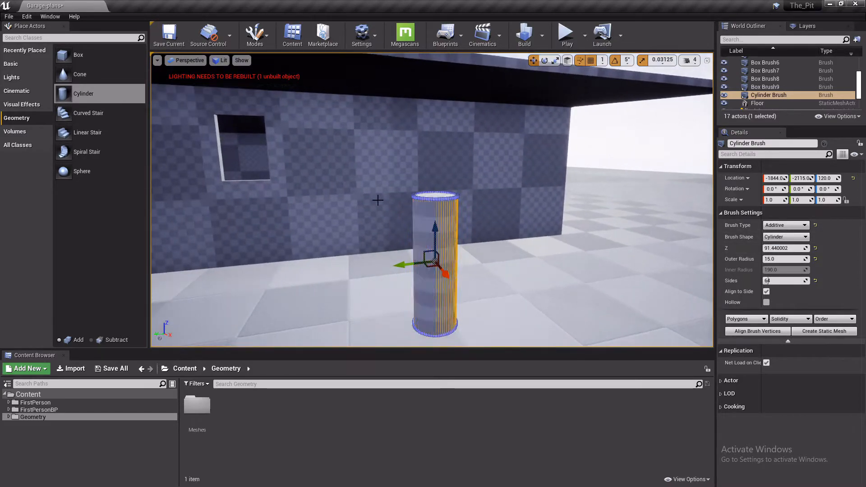
# Lower the cylinder to the ground and move it toward the canopy's end, at location -1890, -2385, 65
pyautogui.moveTo(437, 244); pyautogui.dragTo(434, 317)
pyautogui.moveTo(533, 165); pyautogui.dragTo(631, 154, button='right')
pyautogui.keyDown('shift'); pyautogui.moveTo(538, 282); pyautogui.dragTo(506, 292); pyautogui.keyUp('shift')
pyautogui.moveTo(506, 292)
pyautogui.mouseDown(button='right')
pyautogui.moveTo(542, 292)
pyautogui.moveTo(489, 296)
pyautogui.mouseUp(button='right')
pyautogui.keyDown('shift'); pyautogui.moveTo(489, 300); pyautogui.dragTo(330, 212); pyautogui.keyUp('shift')
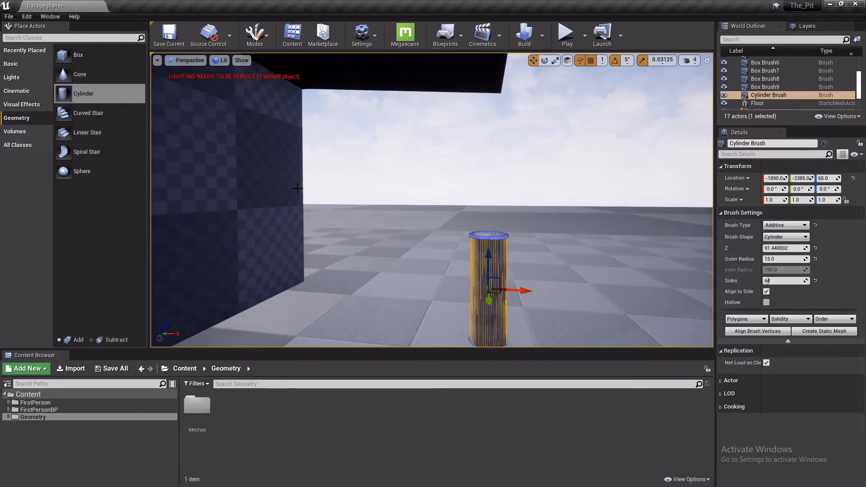
# Add a box brush near the cylinder and size it as a post: X 15, Y 15, Z 235
pyautogui.moveTo(64, 56)
pyautogui.mouseDown()
pyautogui.moveTo(549, 250)
pyautogui.moveTo(582, 276)
pyautogui.mouseUp()
pyautogui.click(776, 248)
pyautogui.write('15')
pyautogui.press('Tab')
pyautogui.write('15')
pyautogui.press('Tab')
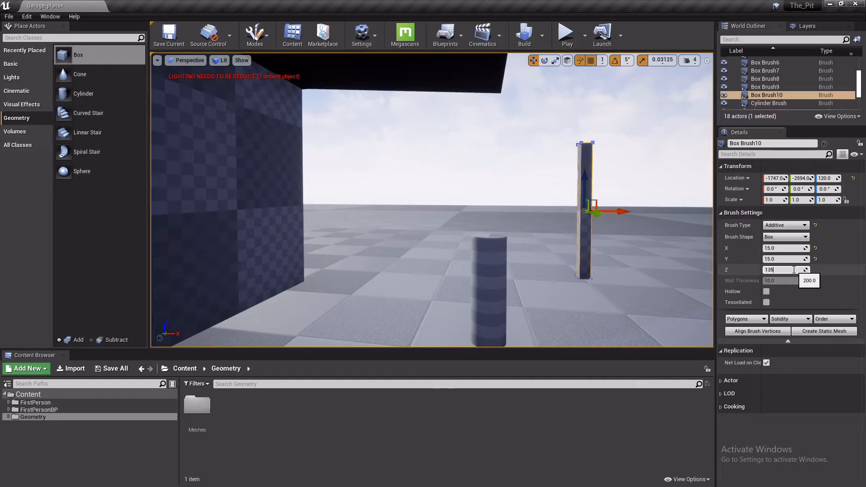
pyautogui.write('135')
pyautogui.press('Return')
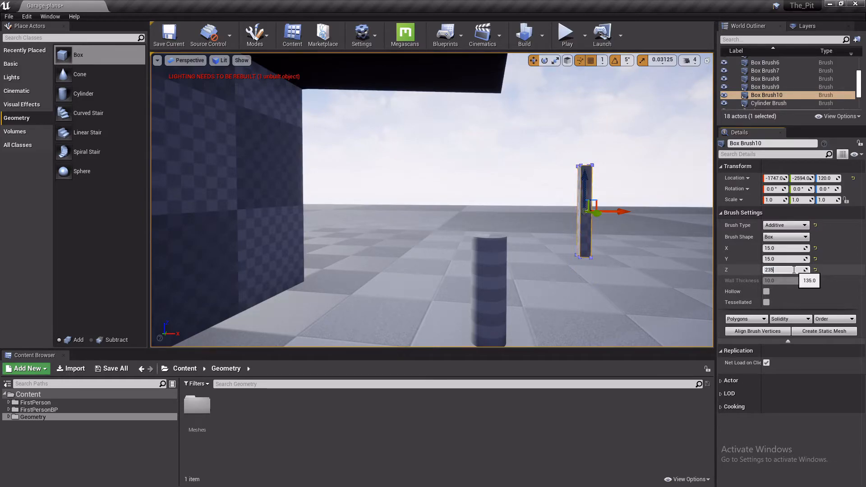
pyautogui.write('235')
pyautogui.press('Return')
# Move the box post under the canopy's outer corner, to about -1887, -2461, 142
pyautogui.moveTo(561, 227)
pyautogui.mouseDown(button='right')
pyautogui.moveTo(474, 221)
pyautogui.moveTo(549, 215)
pyautogui.mouseUp(button='right')
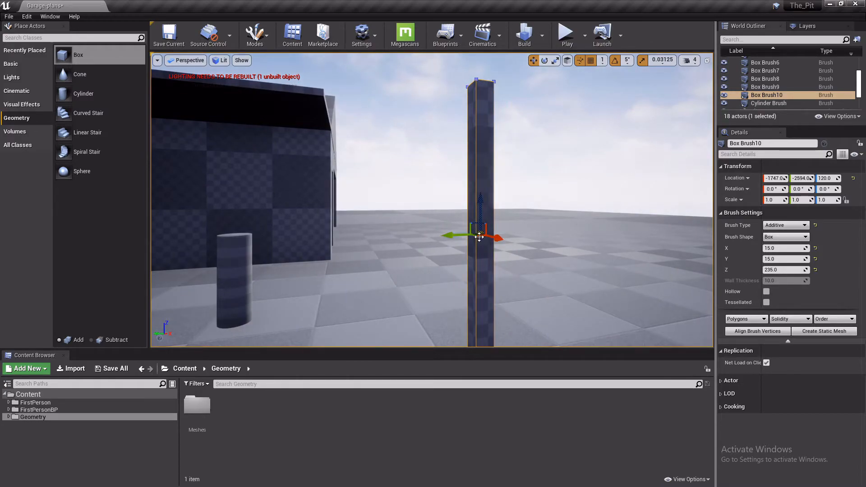
pyautogui.moveTo(479, 235)
pyautogui.mouseDown()
pyautogui.moveTo(300, 207)
pyautogui.moveTo(299, 228)
pyautogui.moveTo(307, 225)
pyautogui.mouseUp()
pyautogui.press('a')
pyautogui.moveTo(306, 226)
pyautogui.mouseDown(button='right')
pyautogui.moveTo(447, 232)
pyautogui.moveTo(316, 226)
pyautogui.moveTo(333, 222)
pyautogui.moveTo(364, 129)
pyautogui.moveTo(330, 127)
pyautogui.moveTo(303, 232)
pyautogui.mouseUp(button='right')
pyautogui.press('d')
pyautogui.press('w')
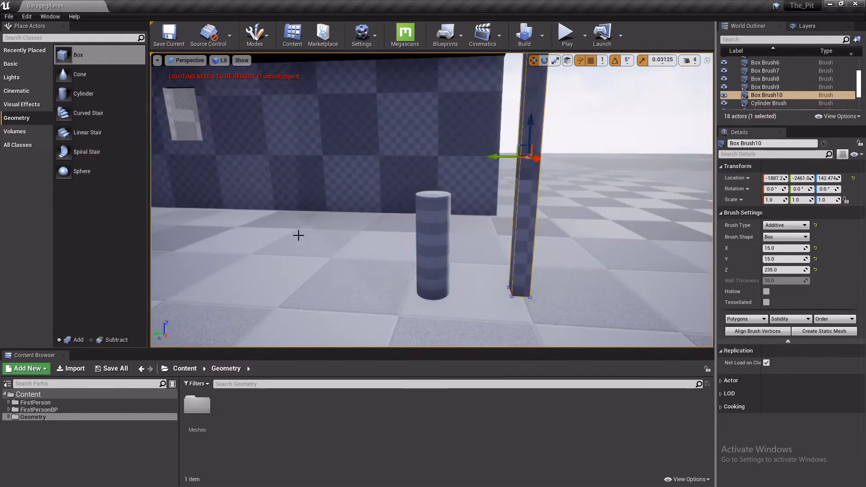
# Move the cylinder around the foot of the box post, centred at location -1886, -2462, 65
pyautogui.click(408, 244)
pyautogui.moveTo(411, 243); pyautogui.dragTo(496, 251)
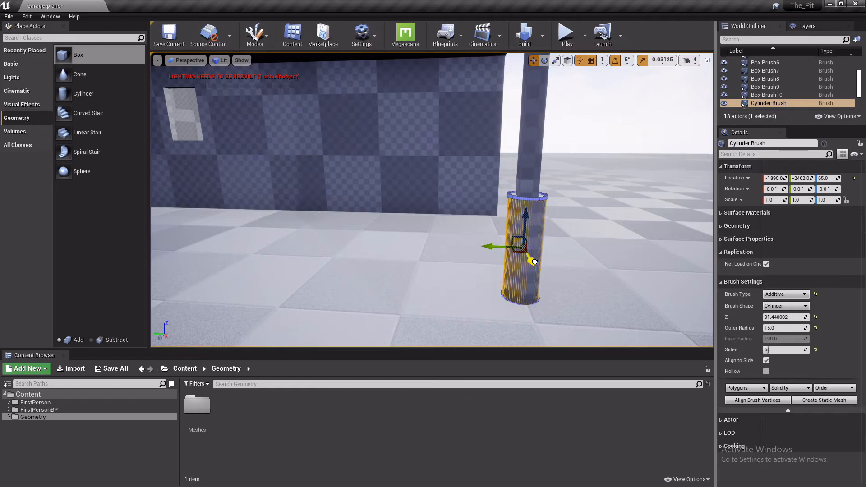
pyautogui.moveTo(496, 251); pyautogui.dragTo(488, 259, button='right')
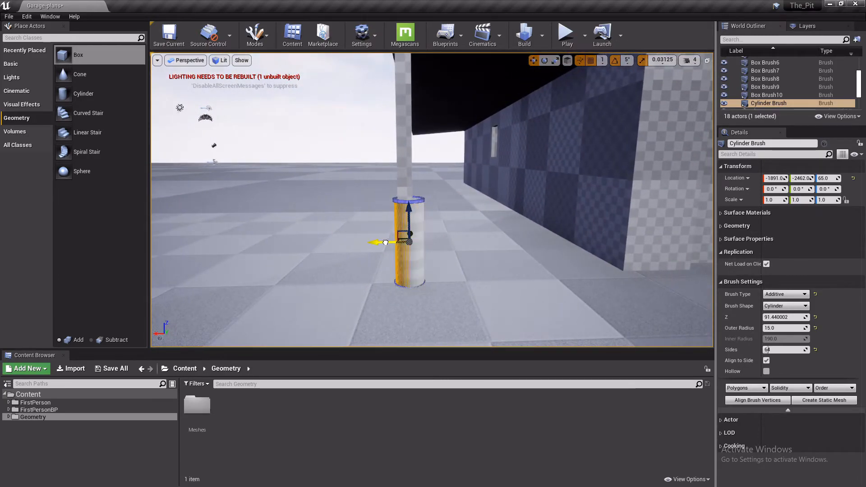
pyautogui.moveTo(403, 244)
pyautogui.mouseDown(button='right')
pyautogui.moveTo(600, 244)
pyautogui.moveTo(428, 246)
pyautogui.moveTo(413, 225)
pyautogui.moveTo(388, 221)
pyautogui.moveTo(406, 225)
pyautogui.moveTo(404, 217)
pyautogui.moveTo(412, 239)
pyautogui.mouseUp(button='right')
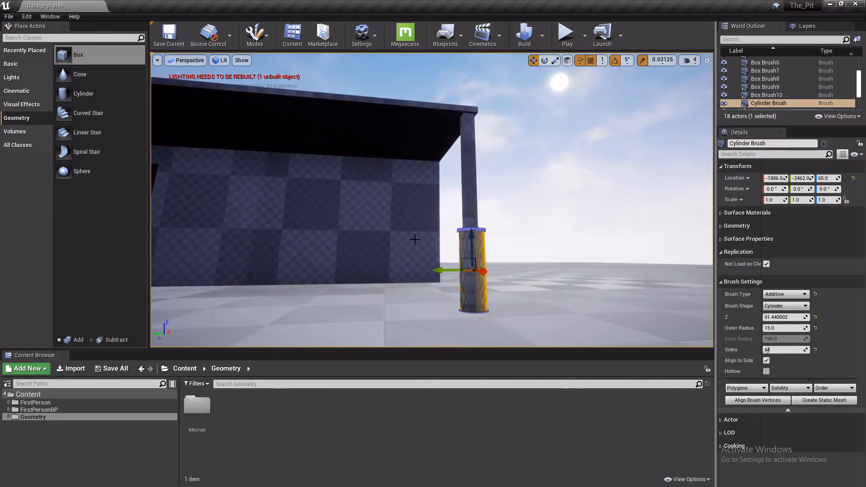
# Duplicate the box post and its cylinder base together and place the copies under the canopy's opposite outer corner
pyautogui.keyDown('ctrl'); pyautogui.click(470, 186); pyautogui.keyUp('ctrl')
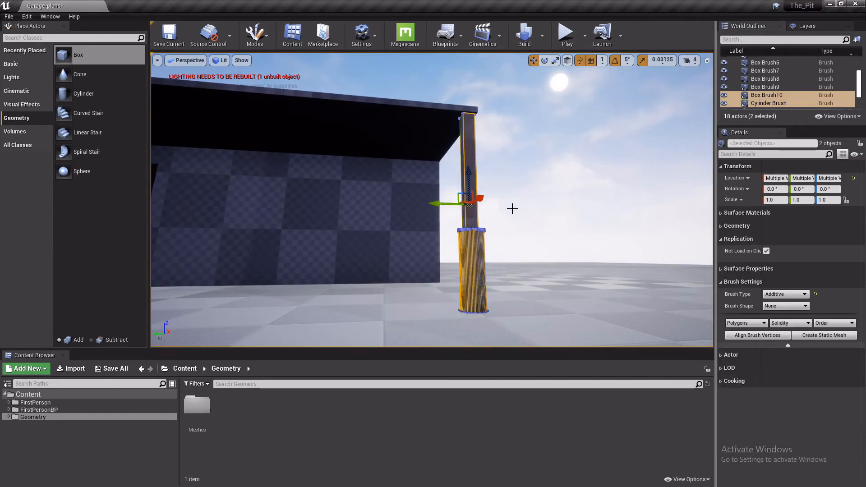
pyautogui.moveTo(435, 203)
pyautogui.keyDown('alt'); pyautogui.mouseDown()
pyautogui.moveTo(305, 222)
pyautogui.moveTo(257, 199)
pyautogui.moveTo(156, 200)
pyautogui.moveTo(173, 199)
pyautogui.mouseUp(); pyautogui.keyUp('alt')
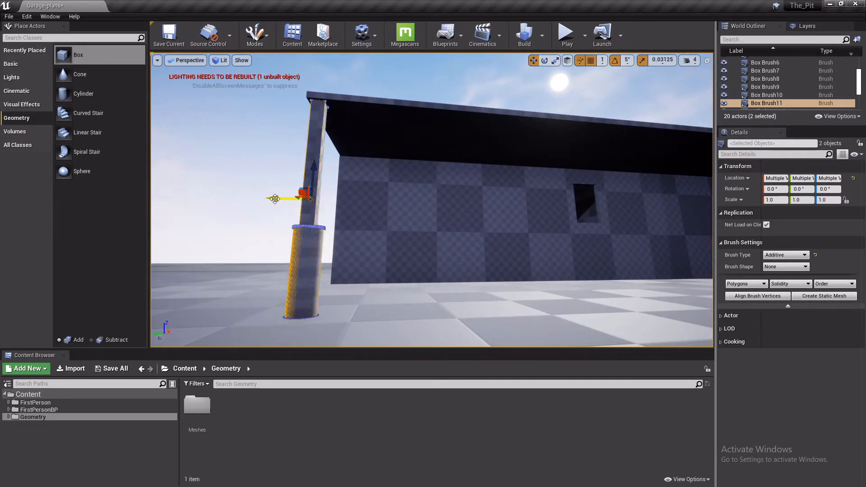
pyautogui.moveTo(454, 207); pyautogui.dragTo(510, 275, button='right')
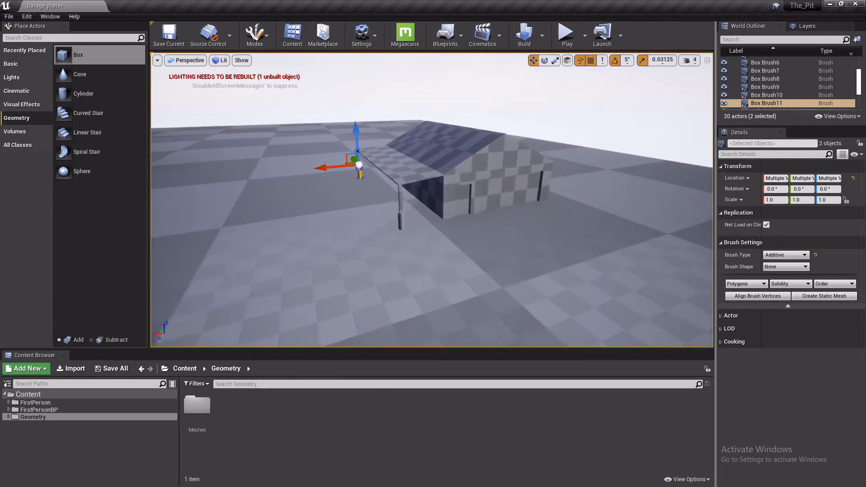
# Examine the canopy and its two corner posts beside the garage from several viewpoints
pyautogui.press('w')
pyautogui.moveTo(472, 199)
pyautogui.mouseDown(button='right')
pyautogui.moveTo(444, 226)
pyautogui.moveTo(444, 198)
pyautogui.moveTo(440, 224)
pyautogui.moveTo(476, 199)
pyautogui.moveTo(388, 165)
pyautogui.moveTo(288, 173)
pyautogui.moveTo(284, 153)
pyautogui.moveTo(284, 180)
pyautogui.moveTo(473, 199)
pyautogui.mouseUp(button='right')
pyautogui.press('w')
pyautogui.press('s')
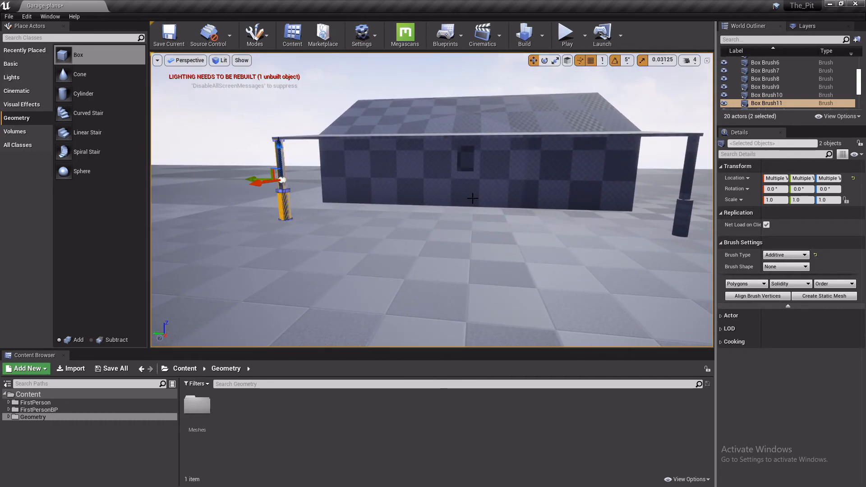
pyautogui.moveTo(394, 211); pyautogui.dragTo(345, 222, button='right')
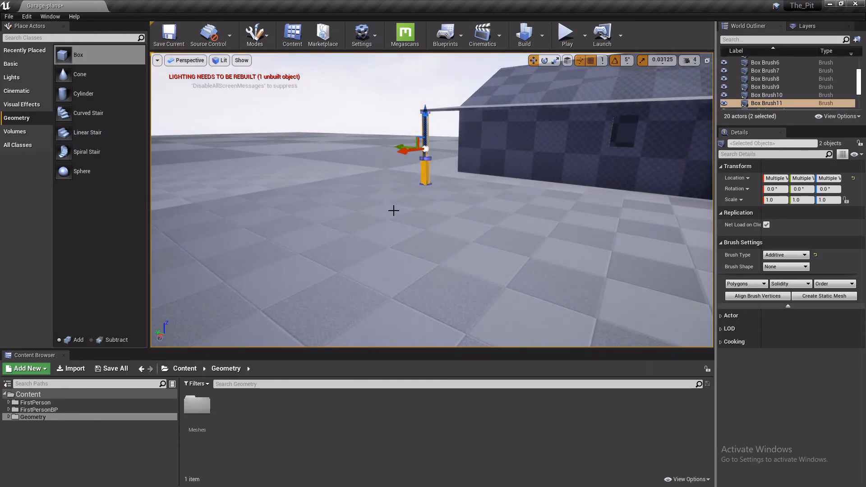
pyautogui.moveTo(615, 311); pyautogui.dragTo(542, 253, button='right')
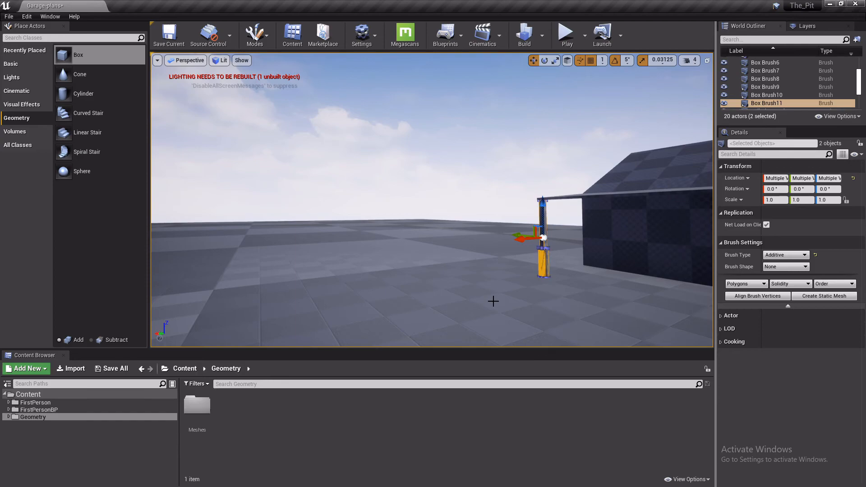
pyautogui.moveTo(434, 257); pyautogui.dragTo(333, 213, button='right')
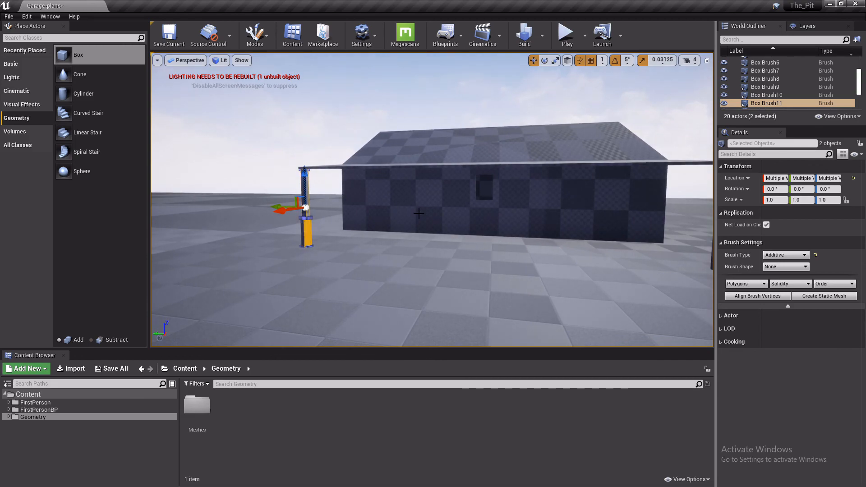
pyautogui.moveTo(448, 221); pyautogui.dragTo(606, 100, button='right')
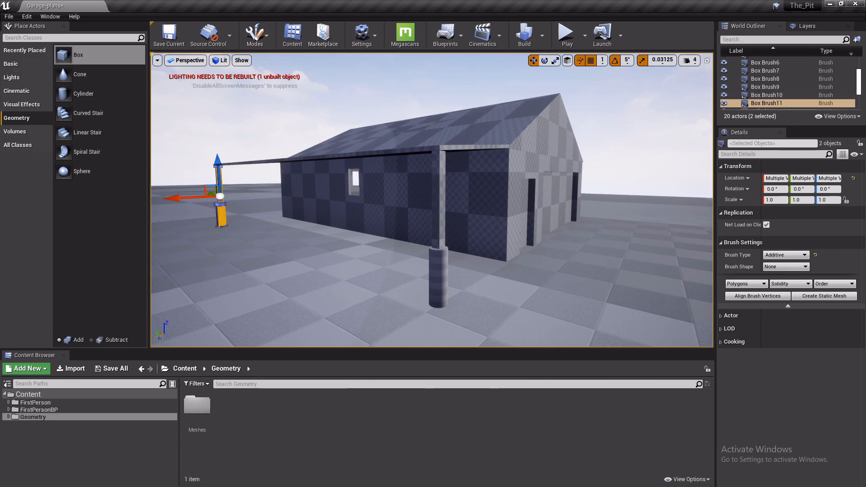